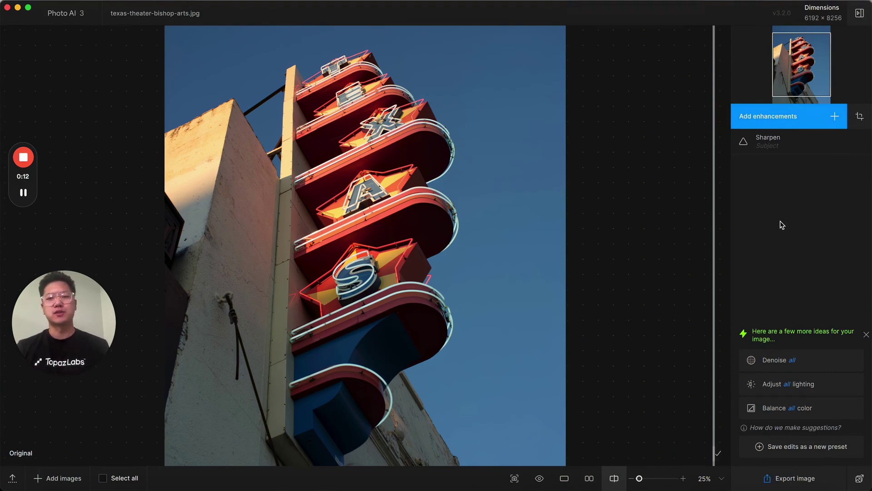
# Raise Sharpen Strength on the Lens blur model from 15 to 72, comparing before and after
pyautogui.click(809, 144)
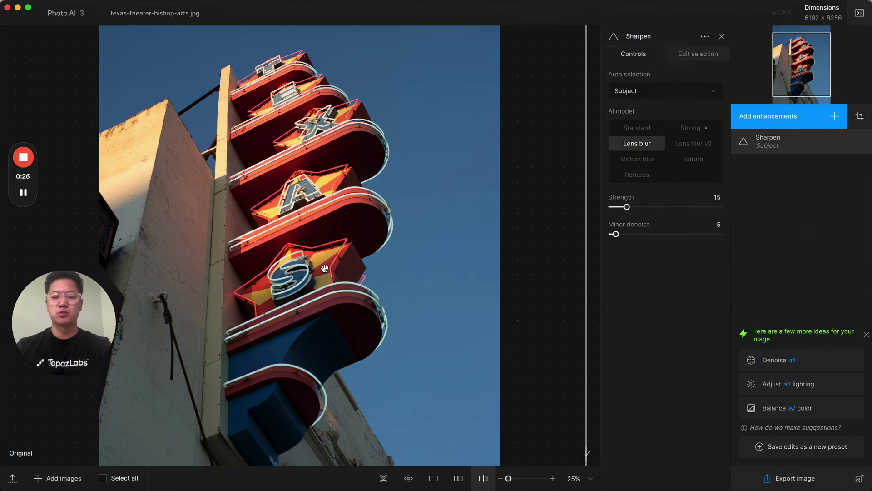
pyautogui.scroll(5, 324, 268)
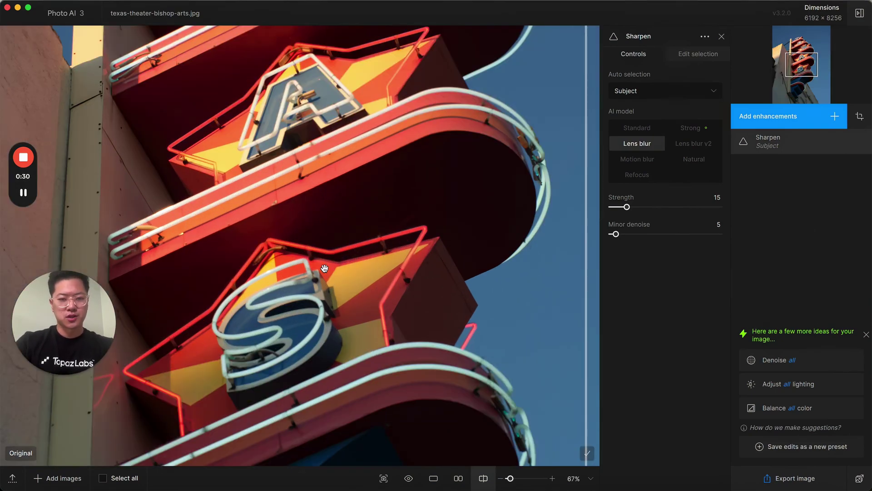
pyautogui.scroll(3, 325, 268)
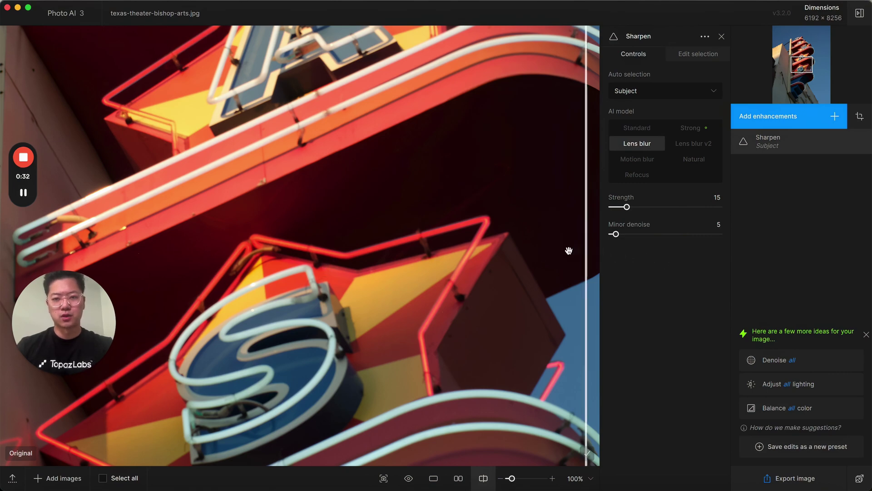
pyautogui.moveTo(586, 248); pyautogui.dragTo(18, 244)
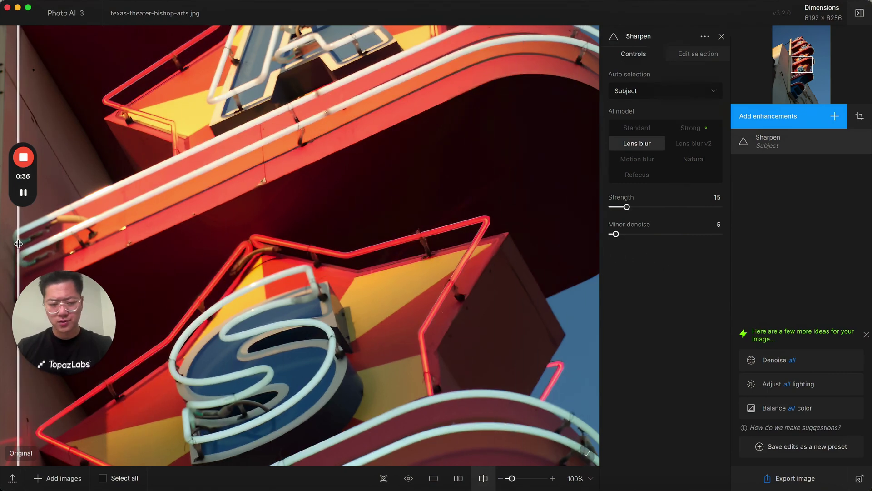
pyautogui.click(689, 208)
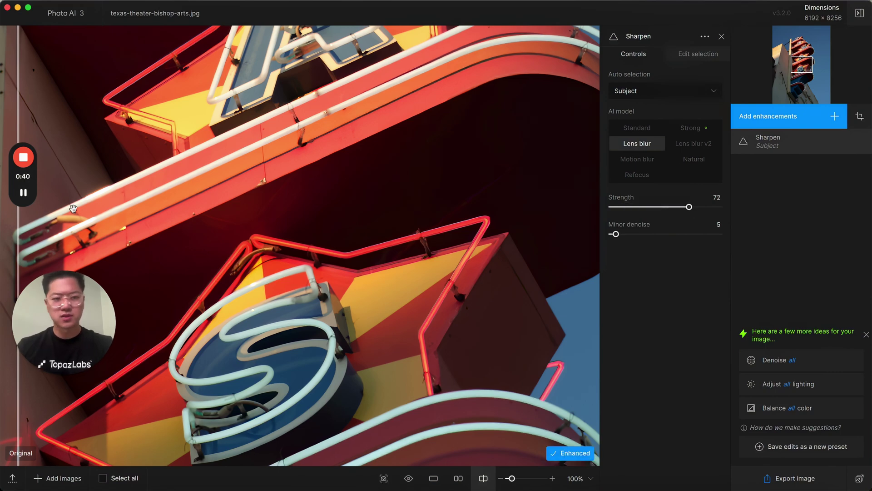
pyautogui.moveTo(18, 235)
pyautogui.mouseDown()
pyautogui.moveTo(608, 232)
pyautogui.moveTo(25, 236)
pyautogui.mouseUp()
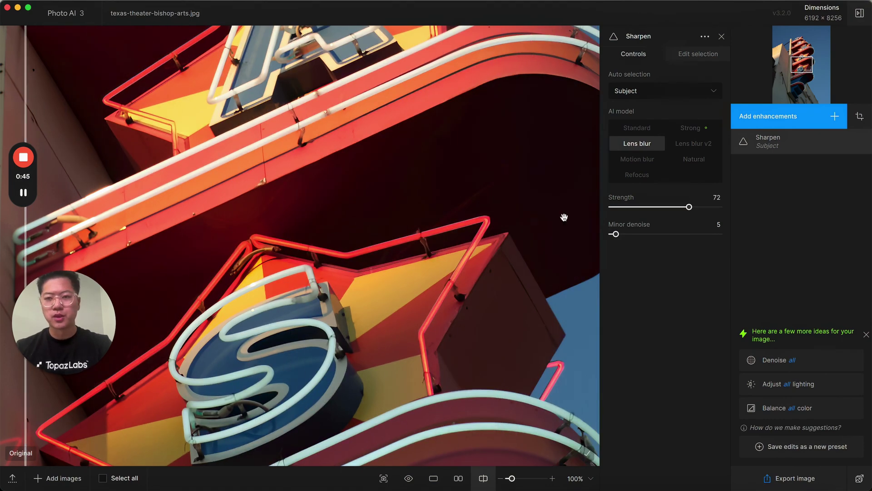
# Switch Sharpen to Lens blur v2 (Strength 67, Minor denoise 6) and pan to the neon A
pyautogui.click(694, 144)
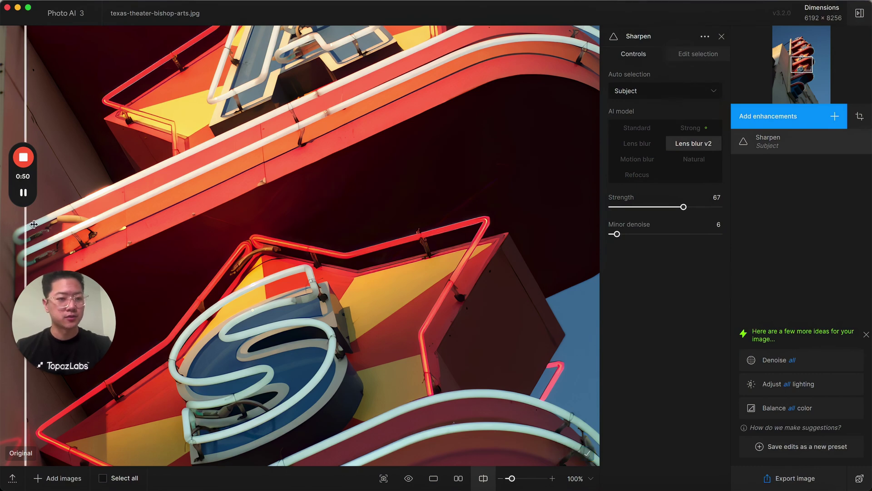
pyautogui.moveTo(25, 228); pyautogui.dragTo(10, 239)
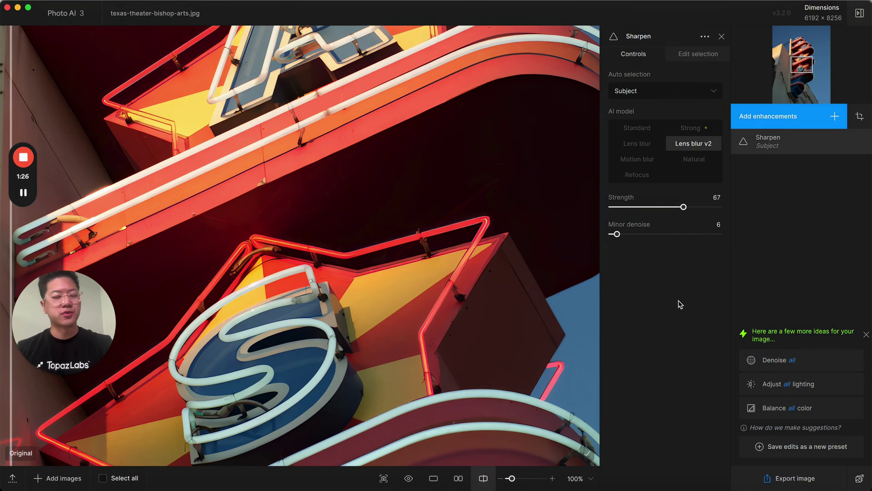
pyautogui.moveTo(320, 78); pyautogui.dragTo(362, 334)
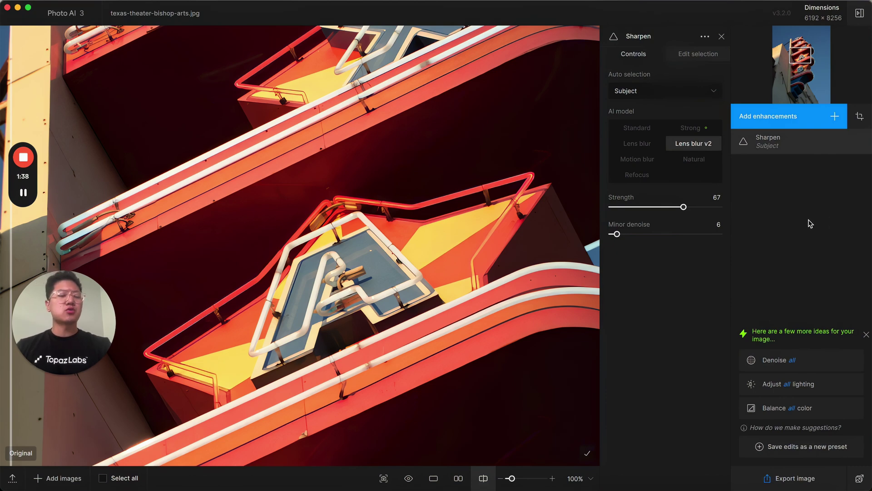
pyautogui.click(701, 163)
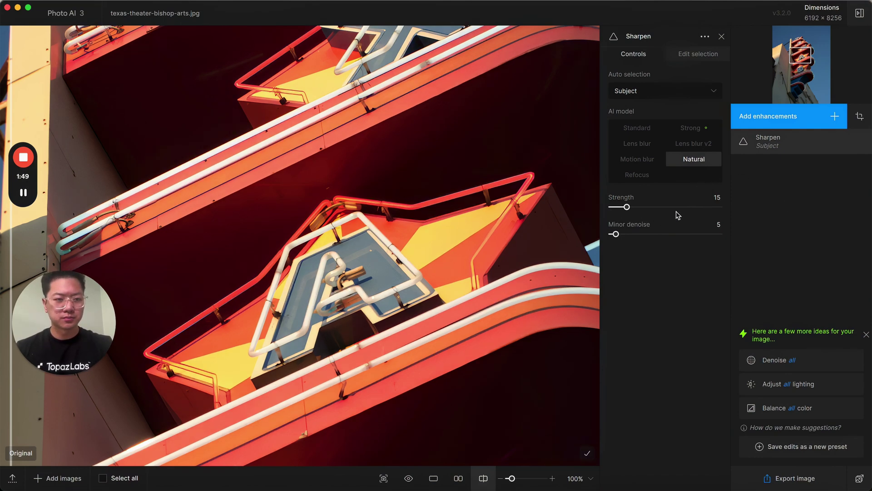
pyautogui.click(649, 175)
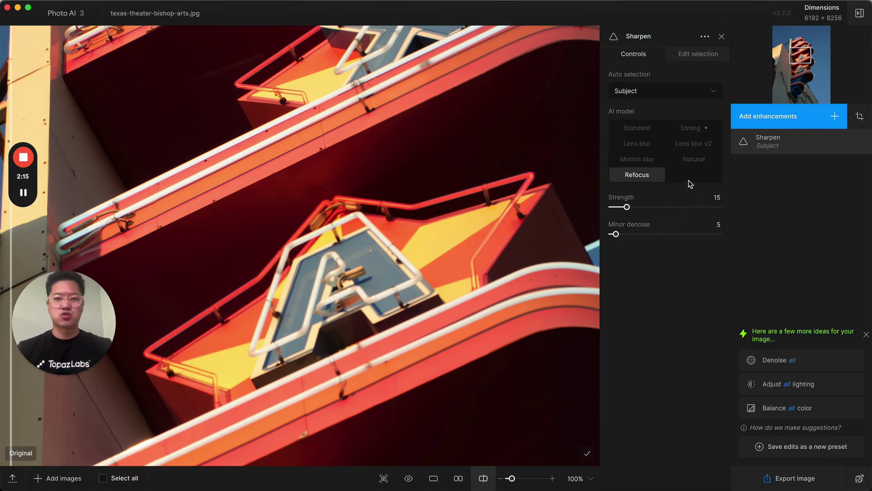
pyautogui.click(702, 144)
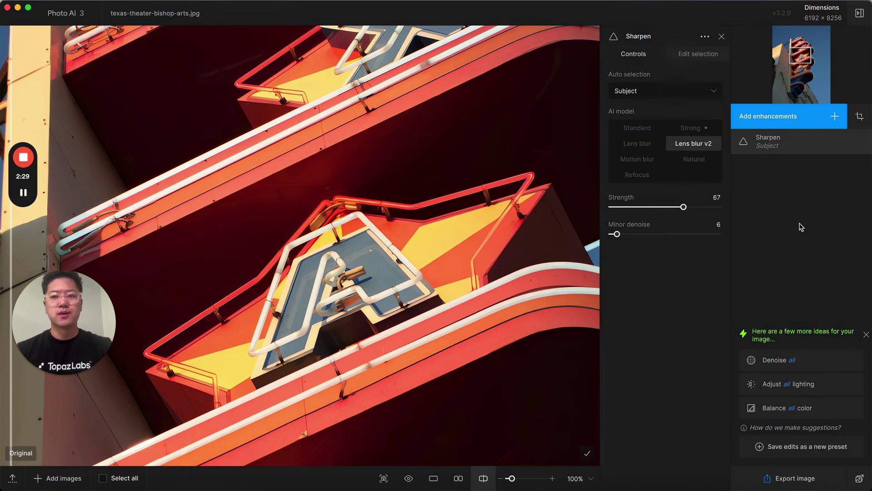
pyautogui.click(55, 1)
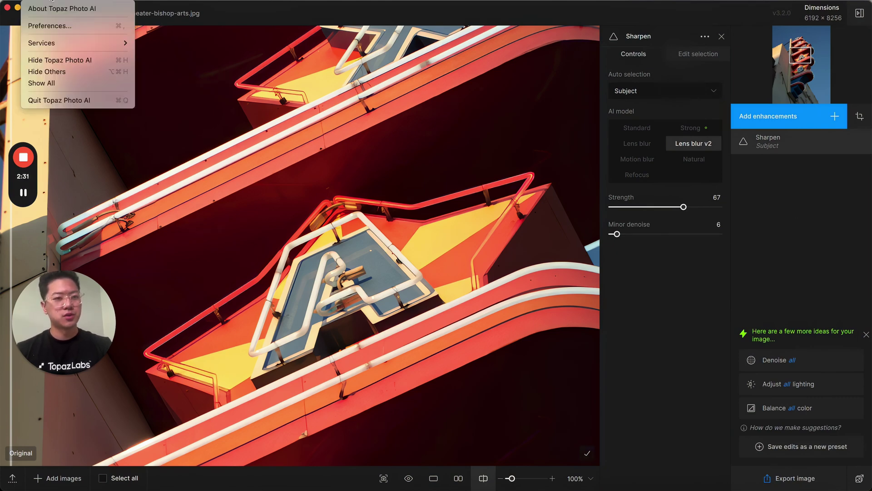
pyautogui.click(73, 27)
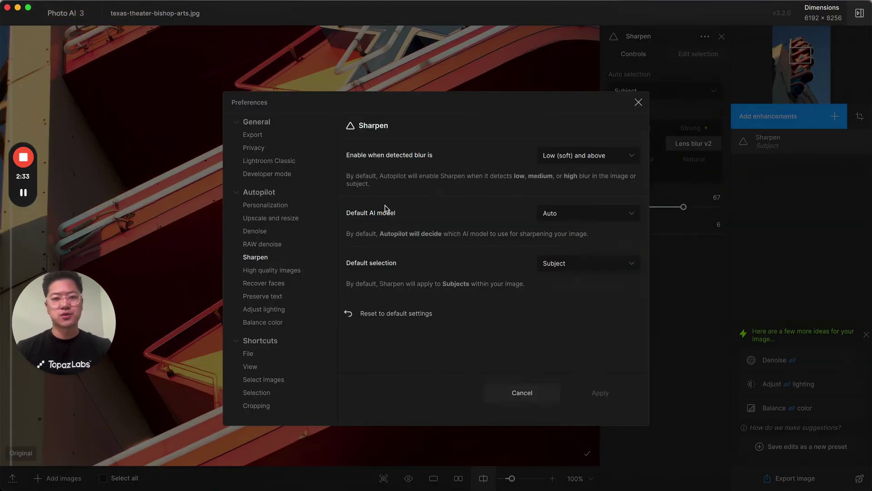
pyautogui.click(275, 206)
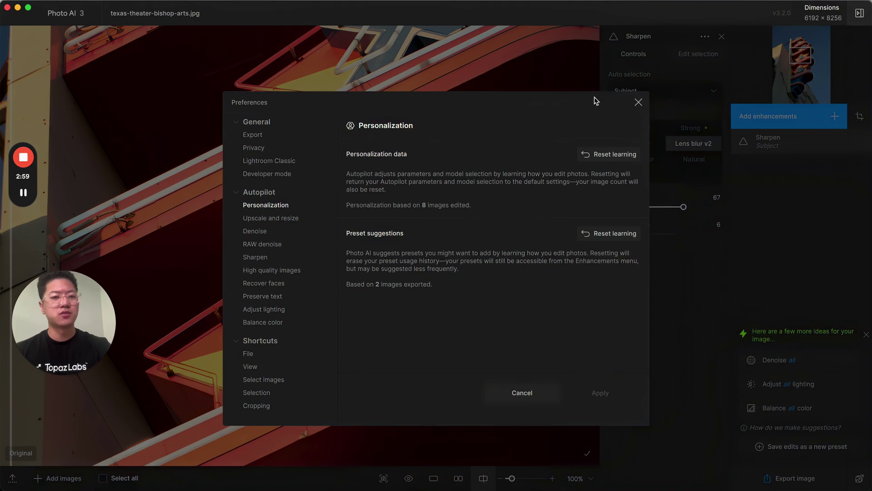
pyautogui.click(639, 103)
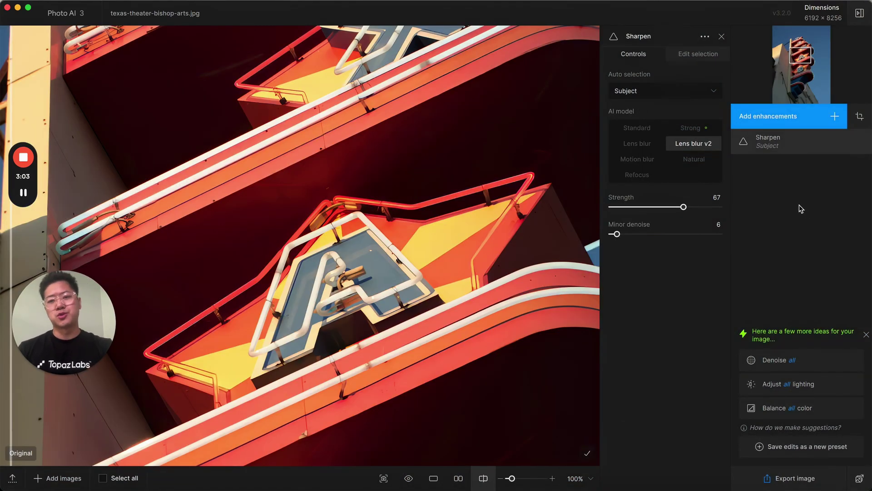
# Try the Strong model, go back to Lens blur v2, and lower Strength to 26
pyautogui.click(703, 132)
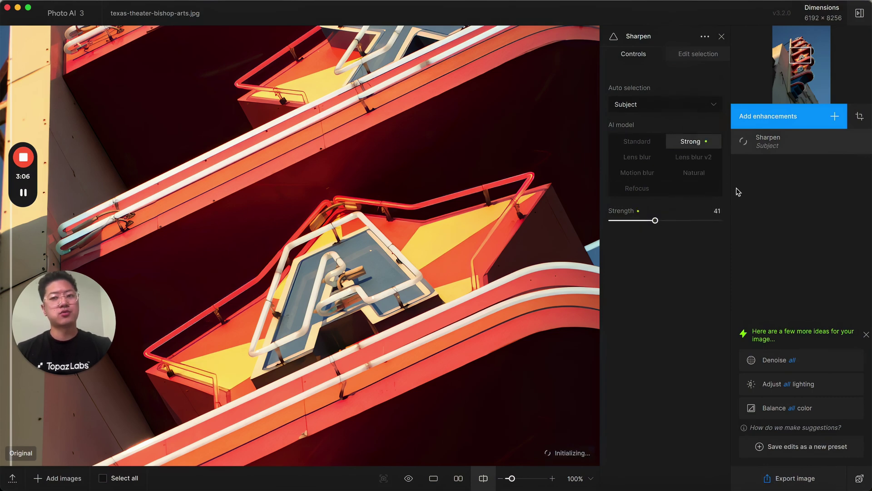
pyautogui.click(703, 157)
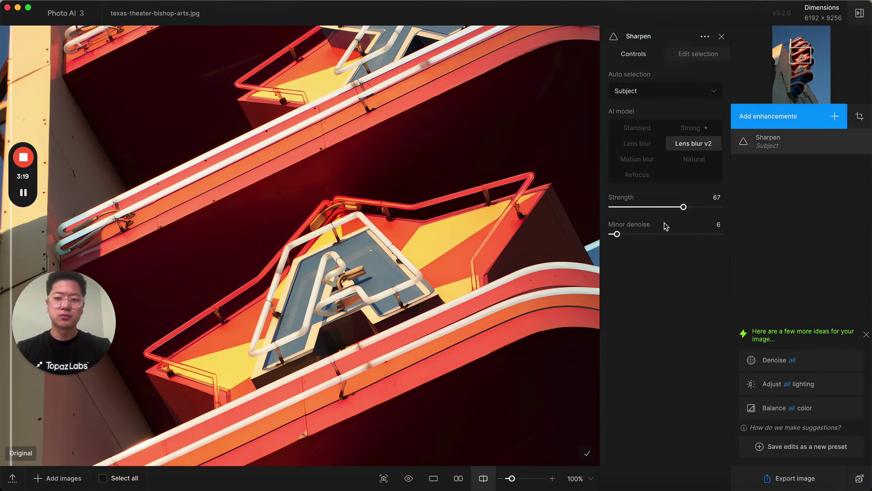
pyautogui.click(639, 208)
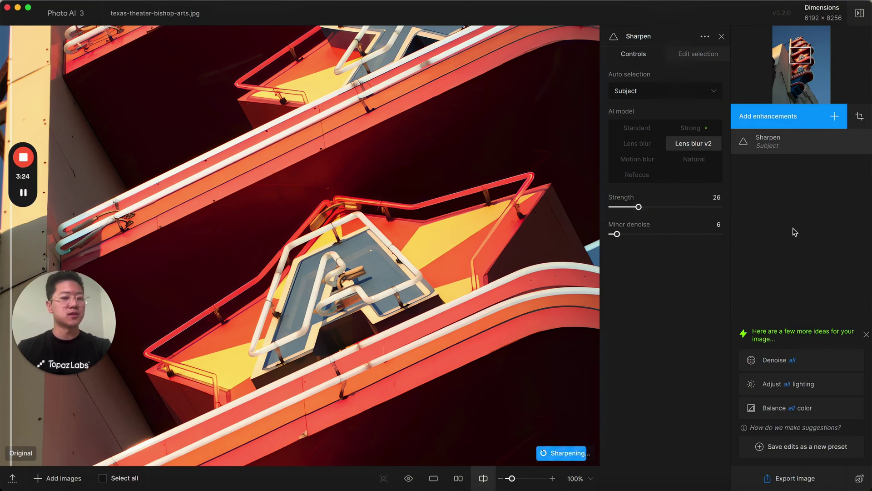
# Export the sharpened sign as texas-theater-bishop-arts-topaz-2.jpg into the original folder
pyautogui.click(795, 478)
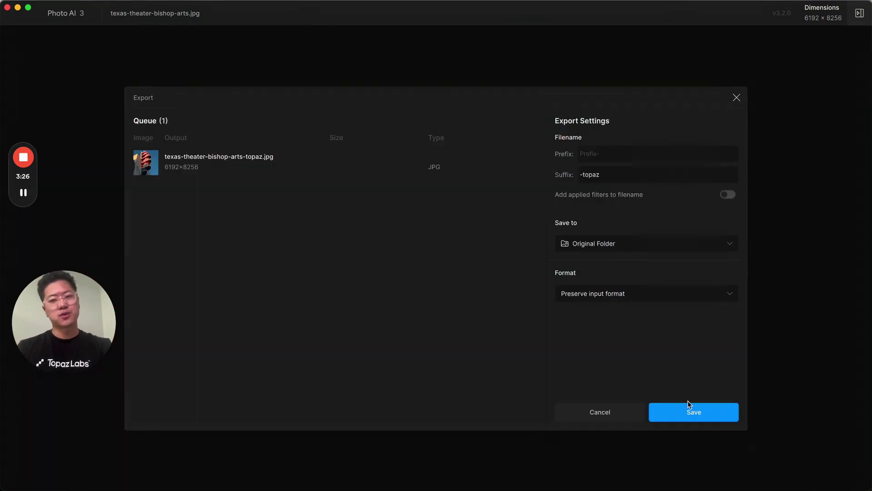
pyautogui.click(704, 414)
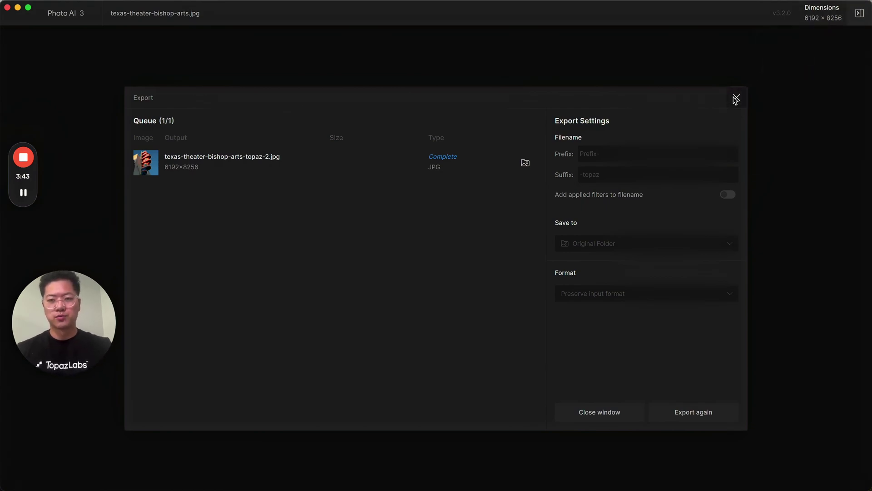
pyautogui.click(736, 99)
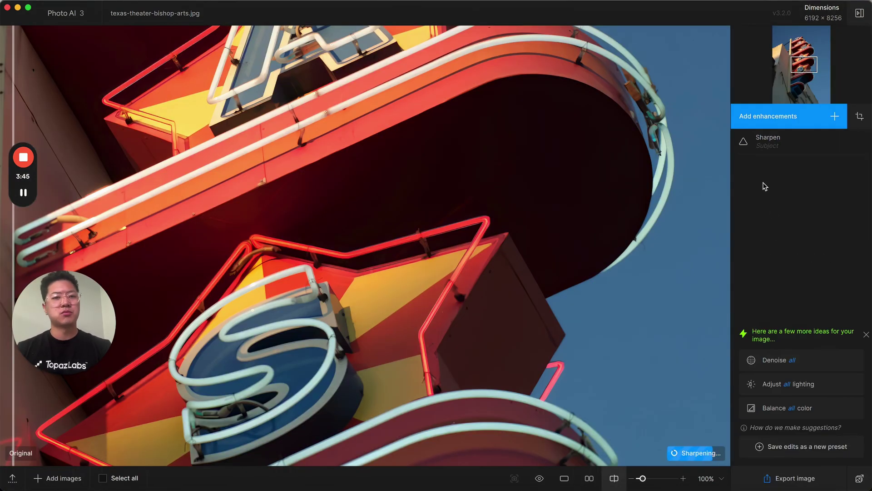
# Reopen the Sharpen settings and raise Strength to 63 on Lens blur v2
pyautogui.click(798, 145)
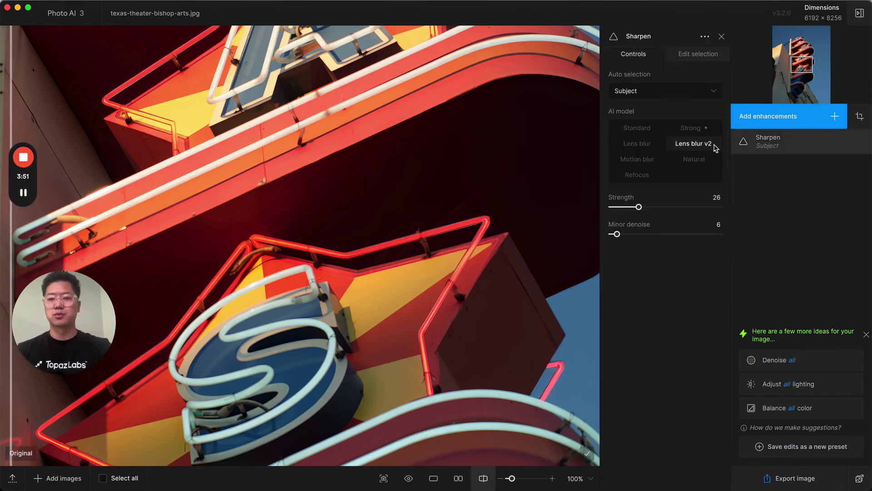
pyautogui.moveTo(639, 208); pyautogui.dragTo(678, 208)
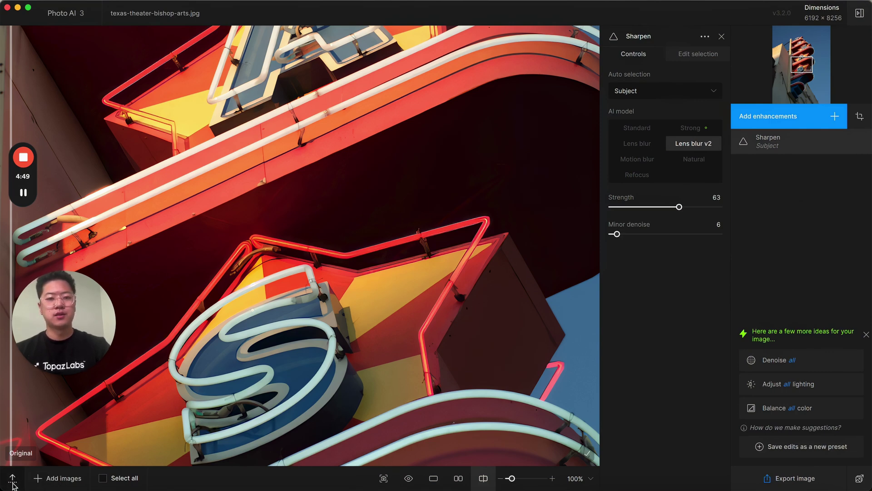
# Open dallas-framed.jpg from the filmstrip and zoom out until the whole bridge fits
pyautogui.click(12, 483)
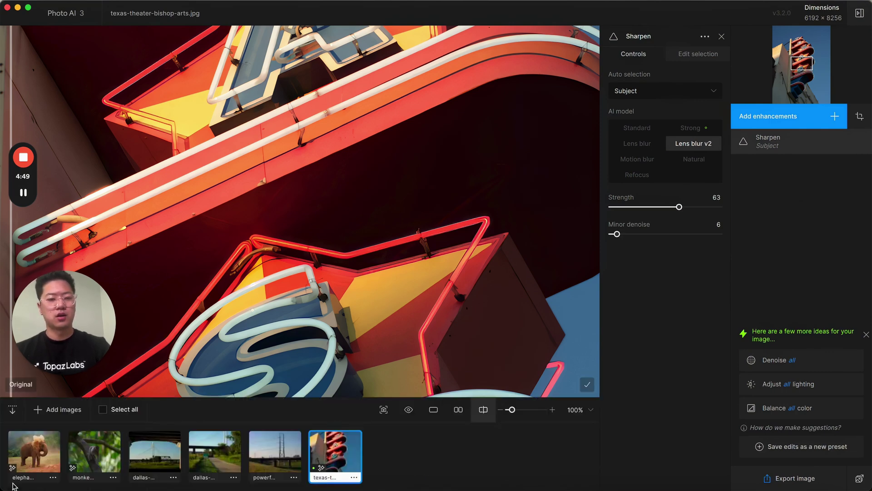
pyautogui.click(154, 458)
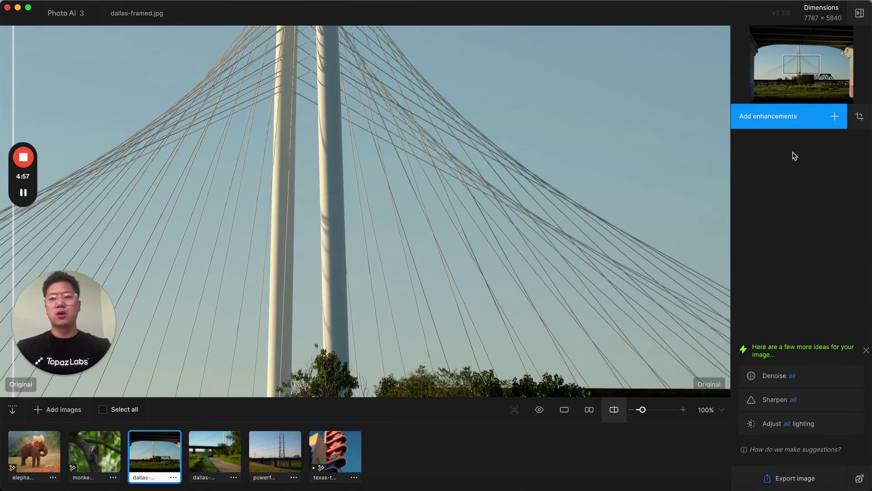
pyautogui.press('super+minus')
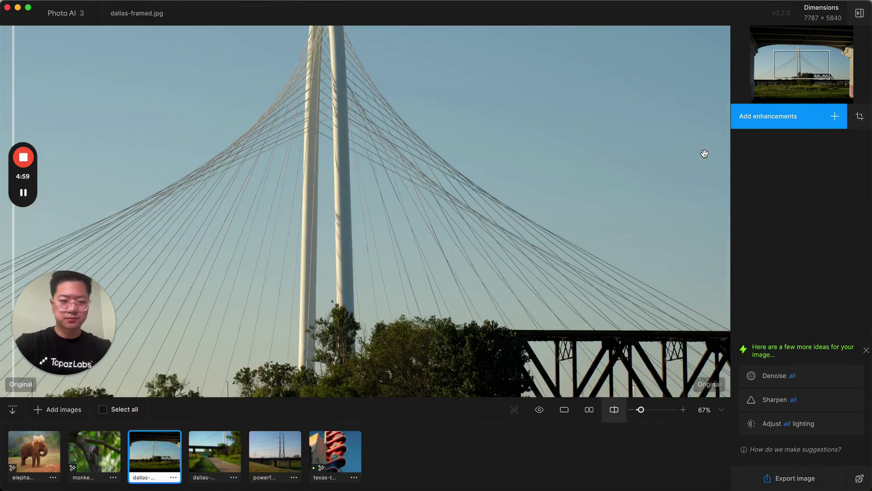
pyautogui.press('super+minus')
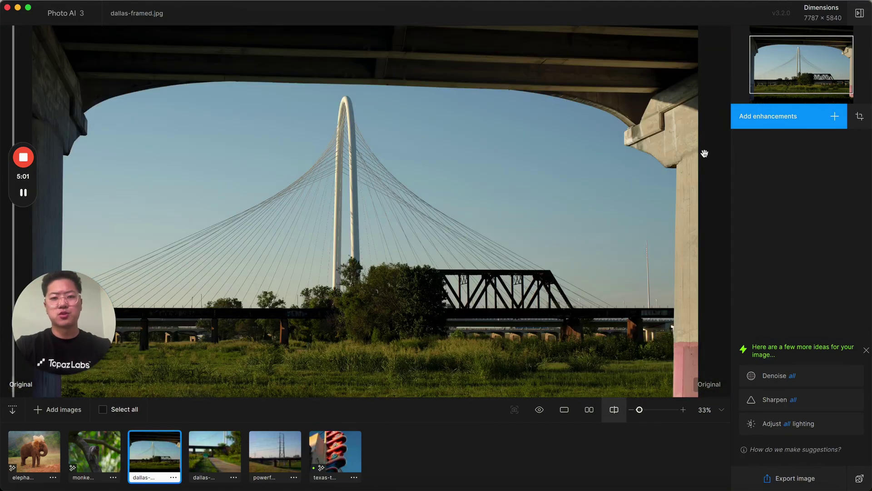
pyautogui.press('super+minus')
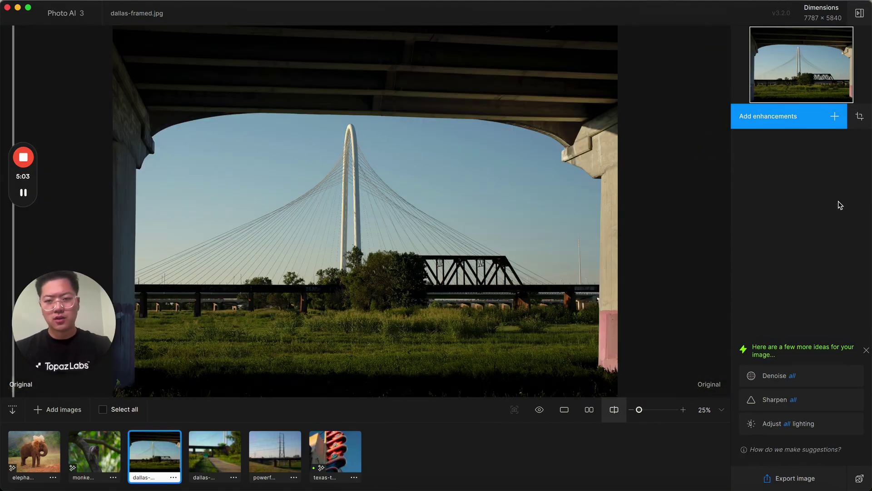
# Apply the Subject focus preset to the bridge and export it as dallas-framed-topaz.jpg
pyautogui.click(796, 115)
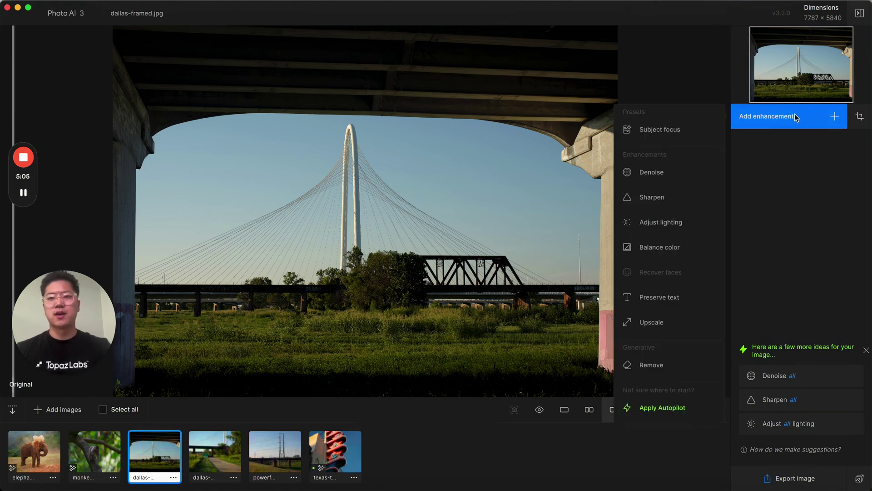
pyautogui.click(678, 130)
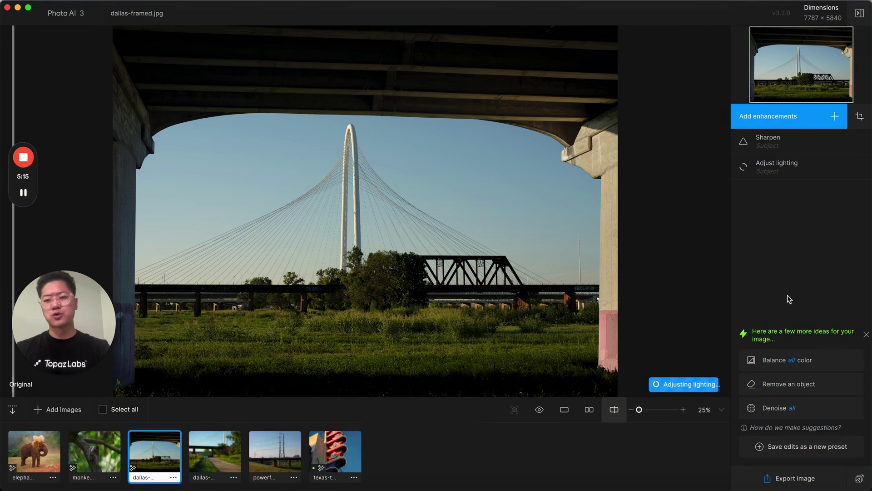
pyautogui.click(808, 480)
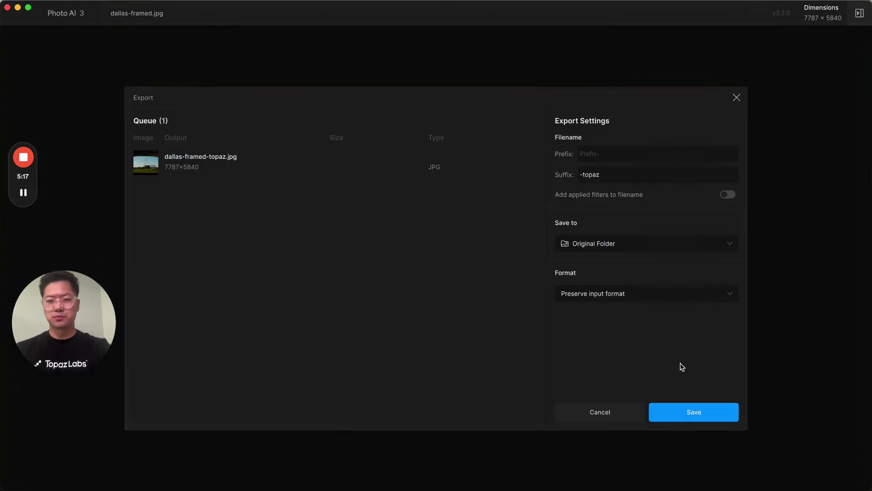
pyautogui.click(695, 406)
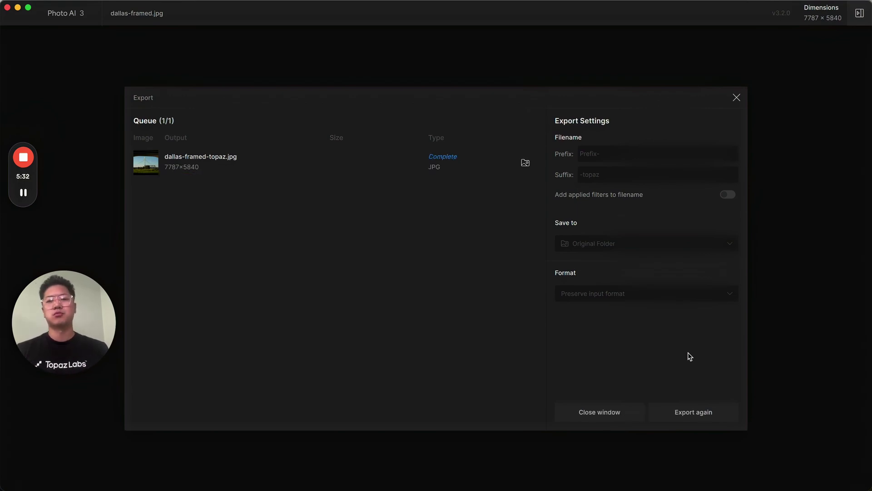
pyautogui.click(736, 97)
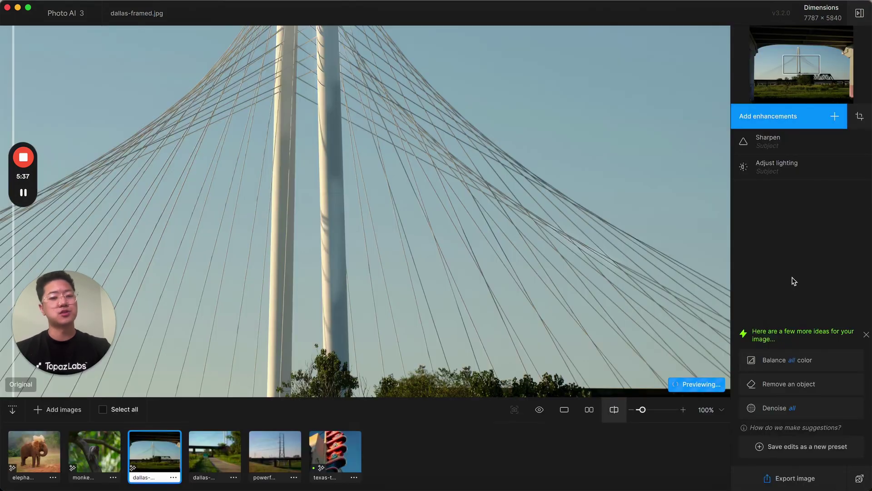
# Move along the filmstrip to open elephant.ARW with RAW denoise and Adjust lighting applied
pyautogui.click(274, 461)
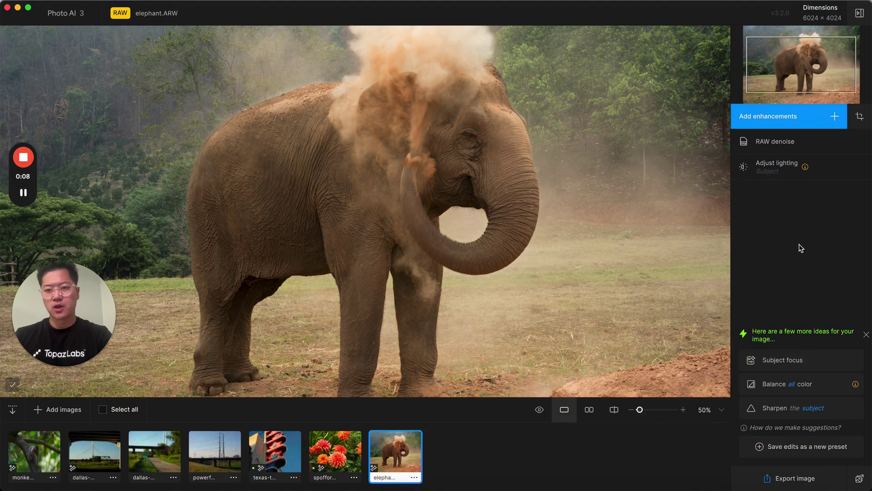
# Change the Adjust lighting Auto selection from Subject to All
pyautogui.click(815, 167)
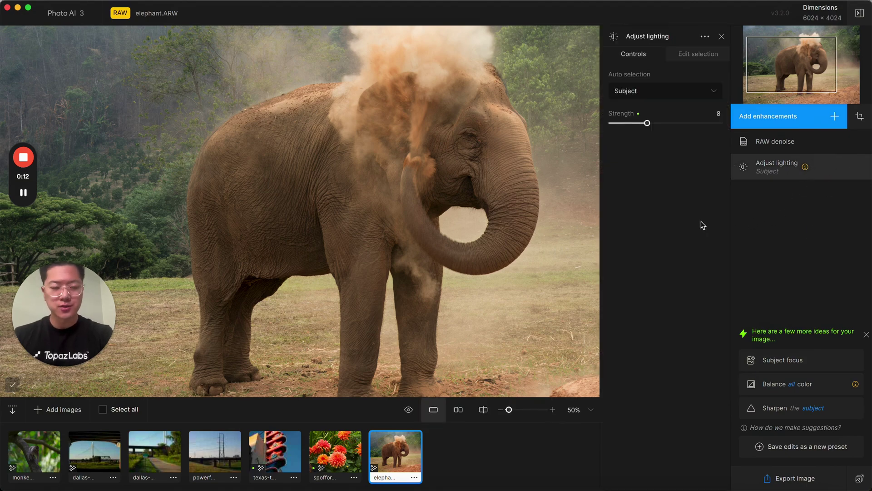
pyautogui.moveTo(686, 94)
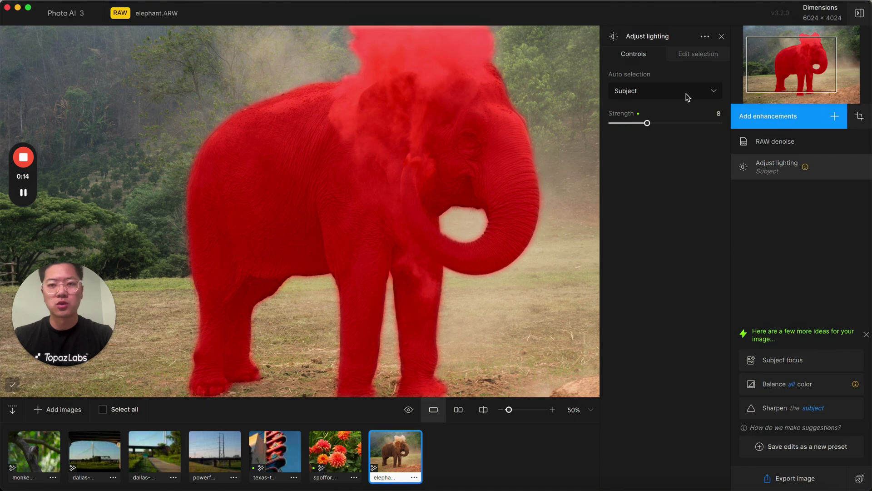
pyautogui.click(688, 96)
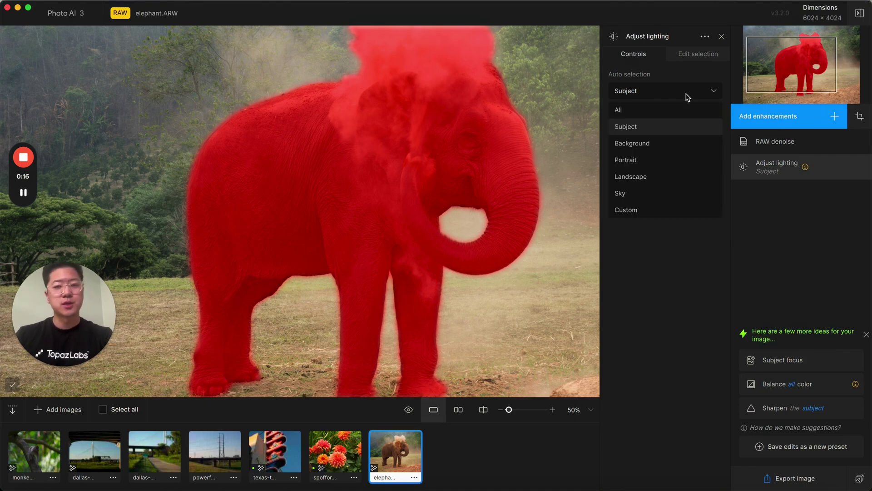
pyautogui.click(687, 117)
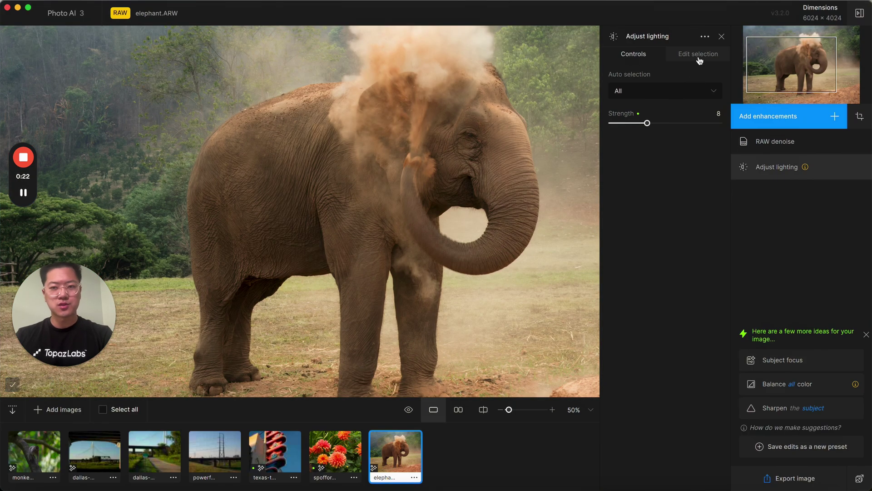
# Set the lighting selection to Custom, erasing and repainting the mask over the elephant's back and ear
pyautogui.click(697, 58)
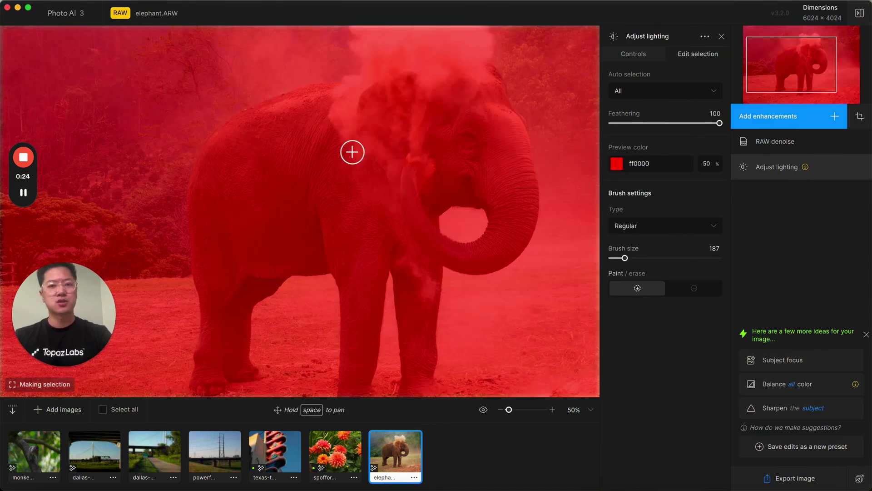
pyautogui.moveTo(223, 144)
pyautogui.mouseDown()
pyautogui.moveTo(431, 134)
pyautogui.moveTo(496, 143)
pyautogui.moveTo(219, 215)
pyautogui.moveTo(390, 223)
pyautogui.moveTo(393, 265)
pyautogui.mouseUp()
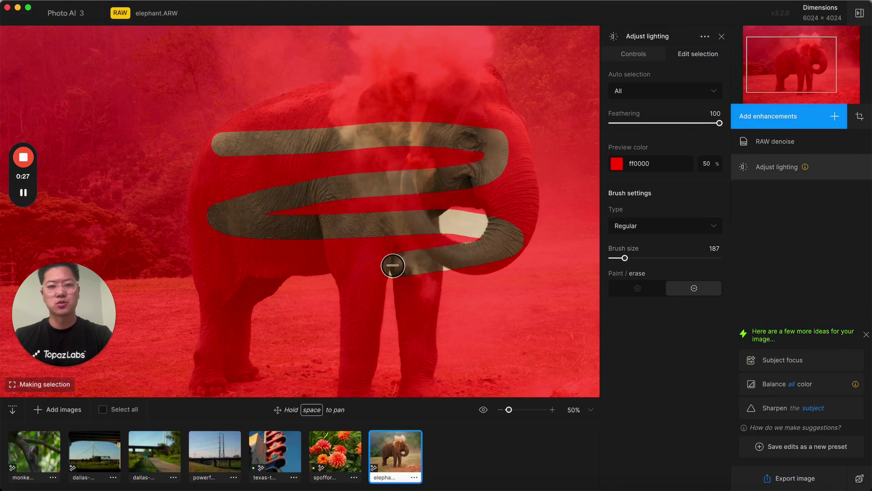
pyautogui.click(641, 62)
pyautogui.click(653, 92)
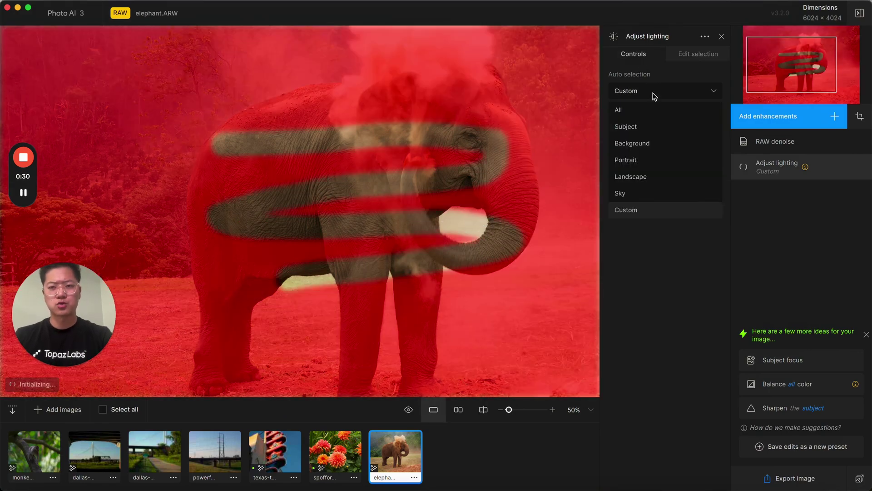
pyautogui.click(654, 211)
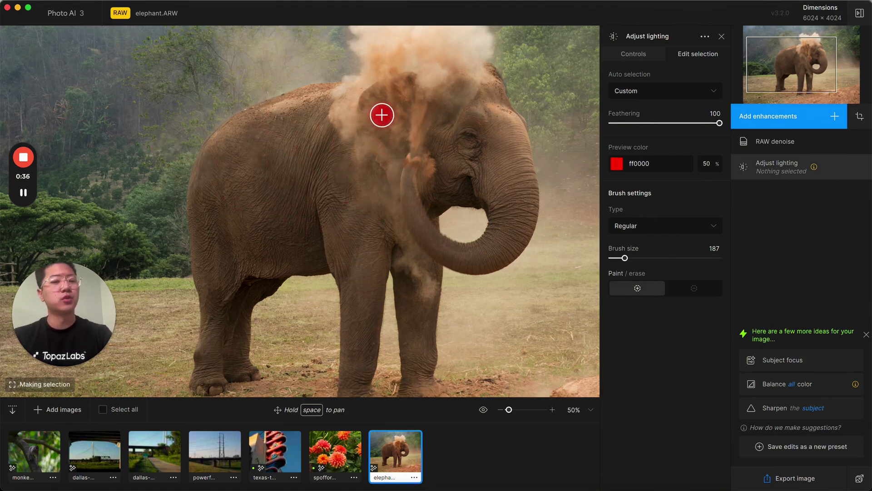
pyautogui.moveTo(284, 161)
pyautogui.mouseDown()
pyautogui.moveTo(428, 120)
pyautogui.moveTo(368, 191)
pyautogui.moveTo(291, 178)
pyautogui.moveTo(405, 109)
pyautogui.moveTo(439, 161)
pyautogui.moveTo(303, 164)
pyautogui.moveTo(417, 129)
pyautogui.moveTo(395, 153)
pyautogui.mouseUp()
pyautogui.click(656, 59)
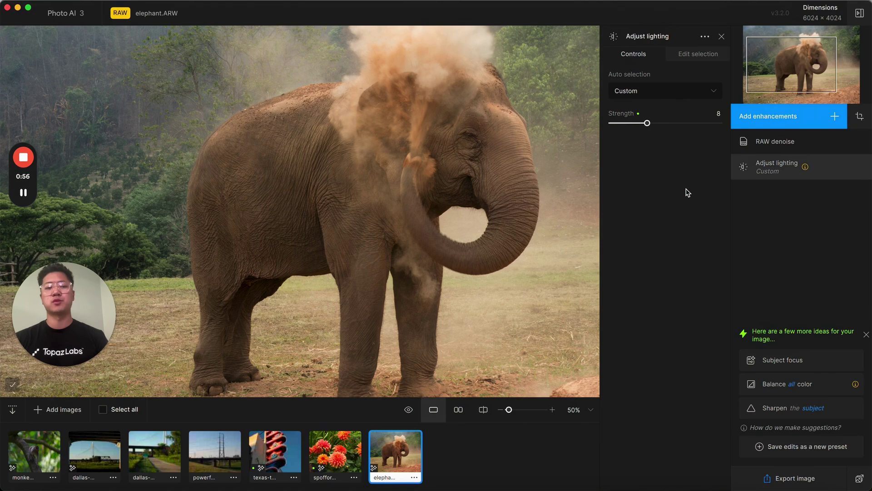
# Open the spofford-farm-flowers.CR2 dahlia photo and zoom out to view the whole image
pyautogui.click(335, 451)
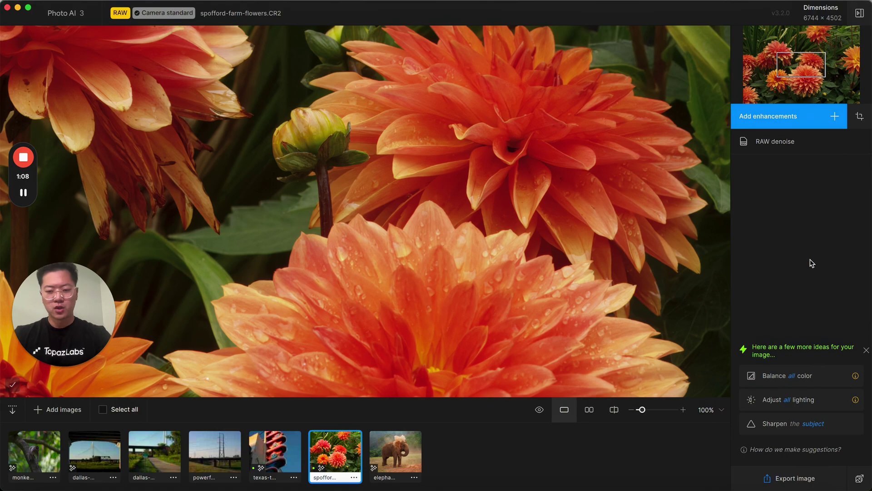
pyautogui.press('super+minus')
pyautogui.press('super+minus')
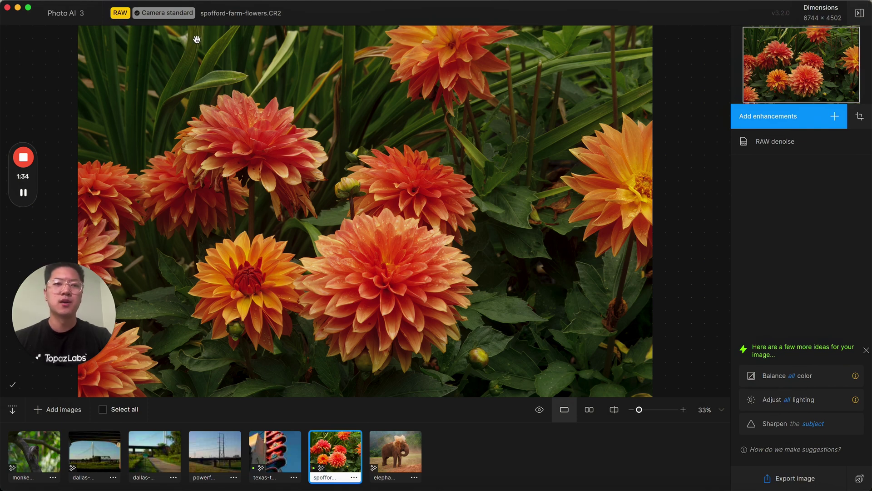
pyautogui.moveTo(194, 22)
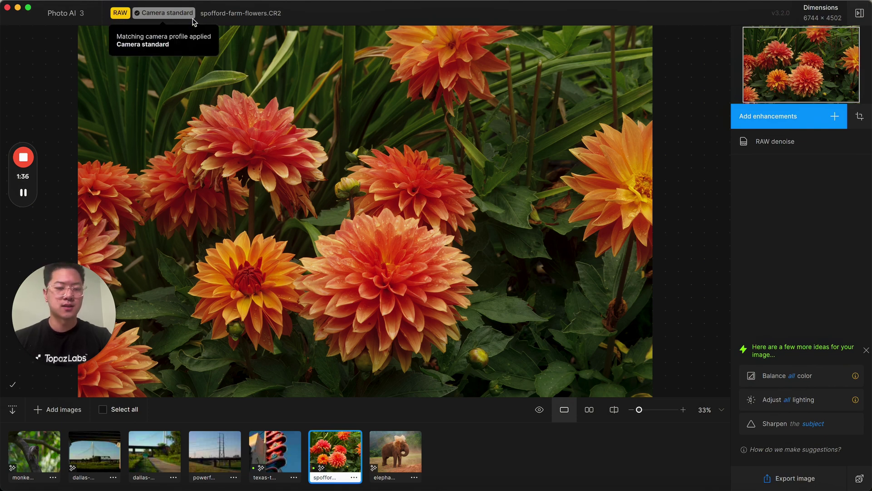